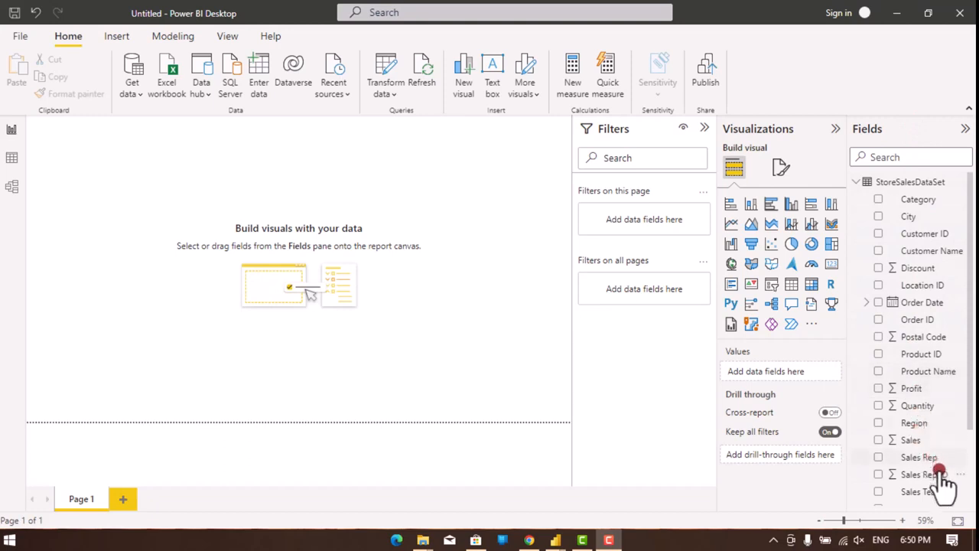
pyautogui.scroll(-3, 922, 398)
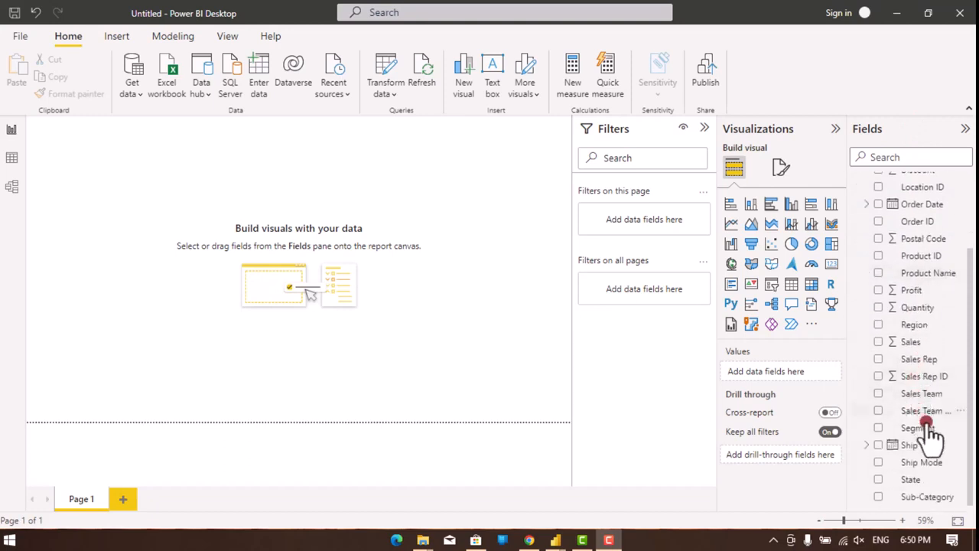
pyautogui.scroll(3, 929, 433)
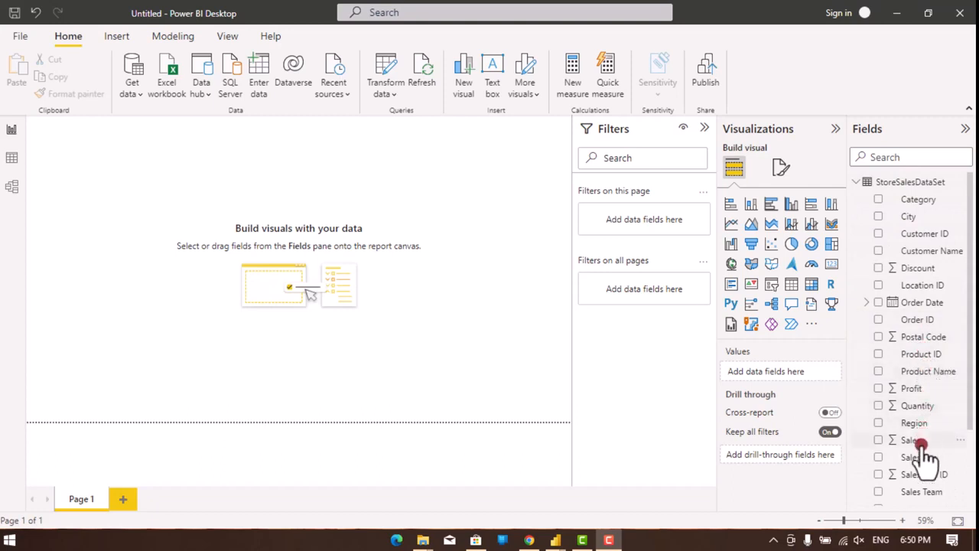
pyautogui.scroll(-3, 918, 314)
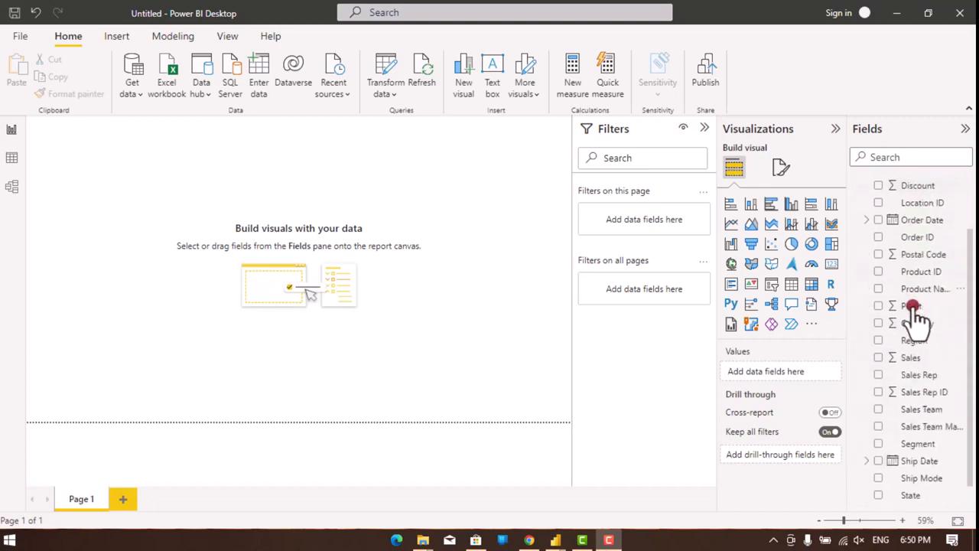
pyautogui.scroll(3, 916, 257)
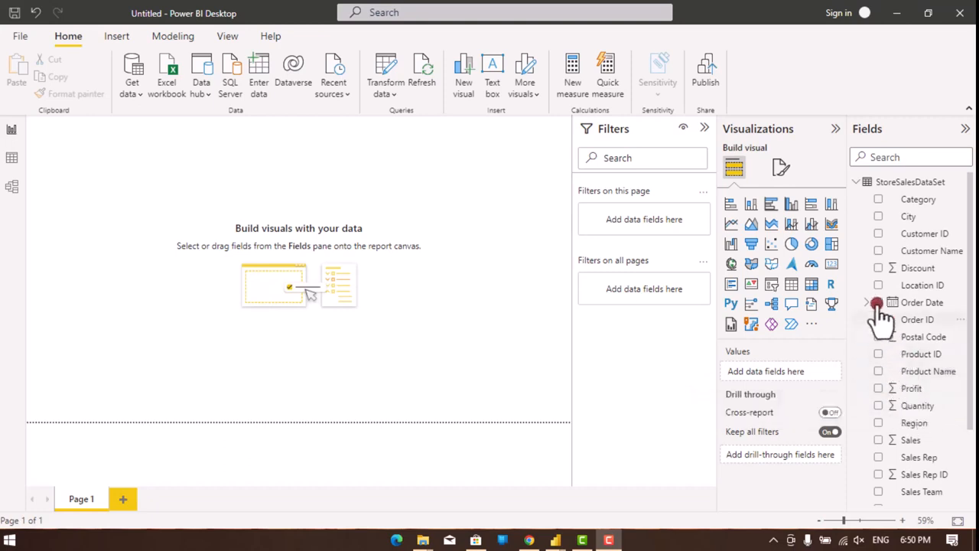
# Insert a table visual on the blank report page, enlarge it, and populate it with City and Profit
pyautogui.click(791, 284)
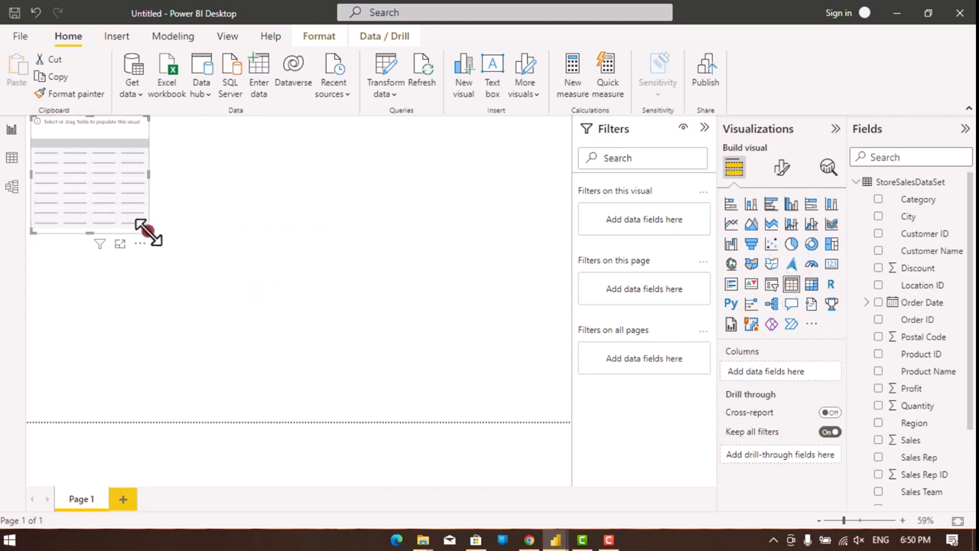
pyautogui.moveTo(146, 230); pyautogui.dragTo(227, 286)
pyautogui.moveTo(164, 147); pyautogui.dragTo(172, 172)
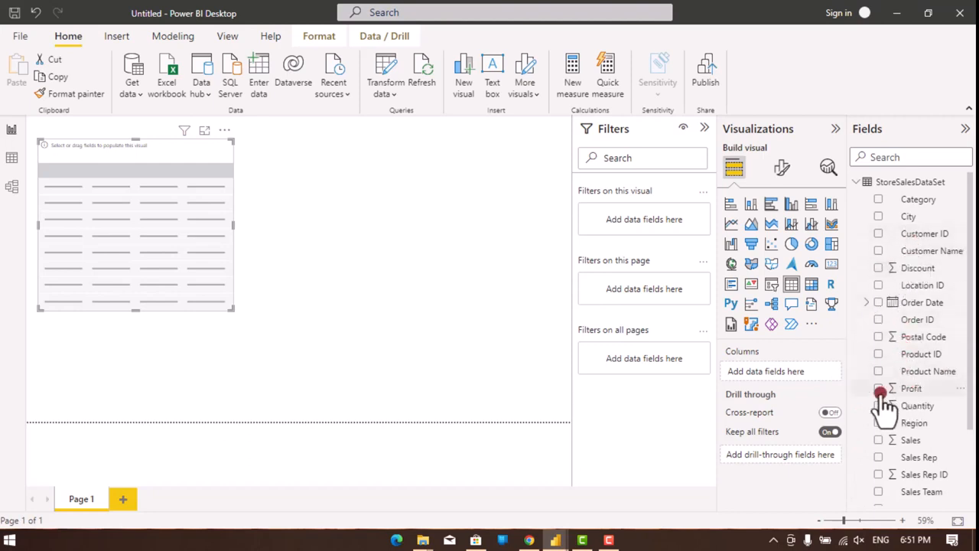
pyautogui.click(878, 218)
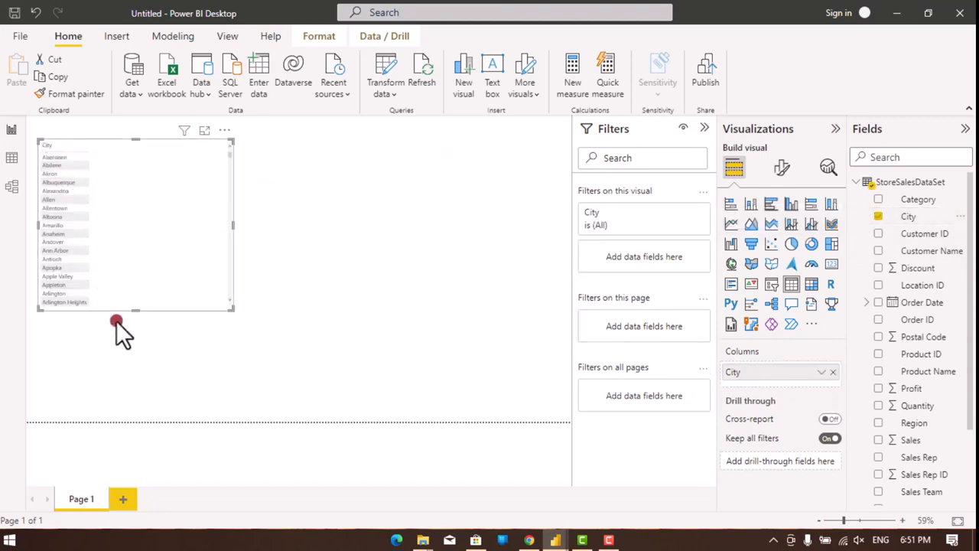
pyautogui.click(875, 388)
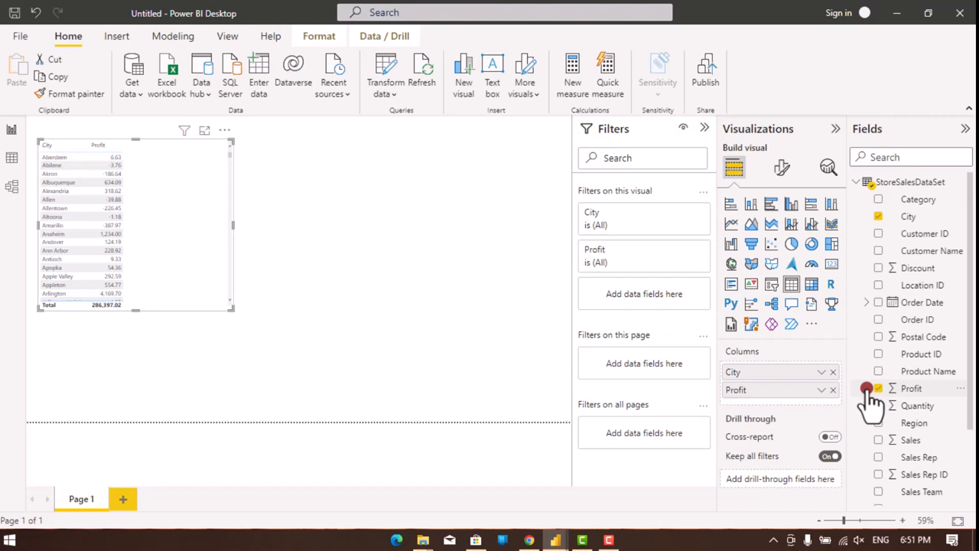
# Turn the table into a larger clustered bar chart that plots the average of Profit by City
pyautogui.click(772, 205)
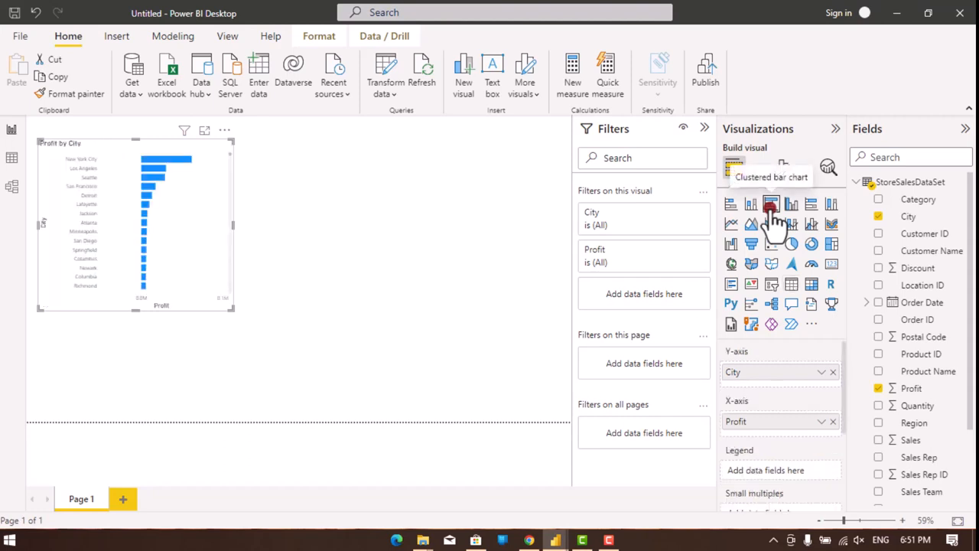
pyautogui.moveTo(222, 313); pyautogui.dragTo(310, 409)
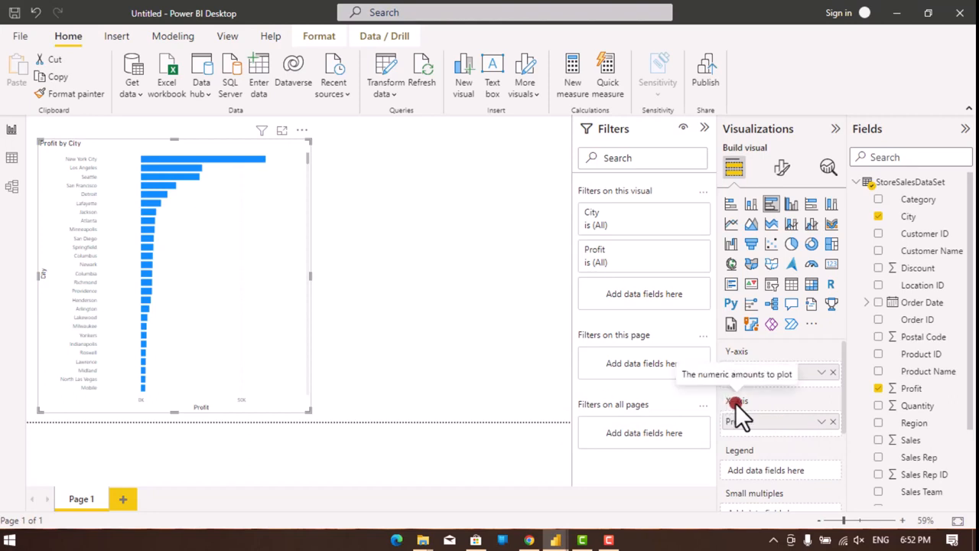
pyautogui.click(822, 423)
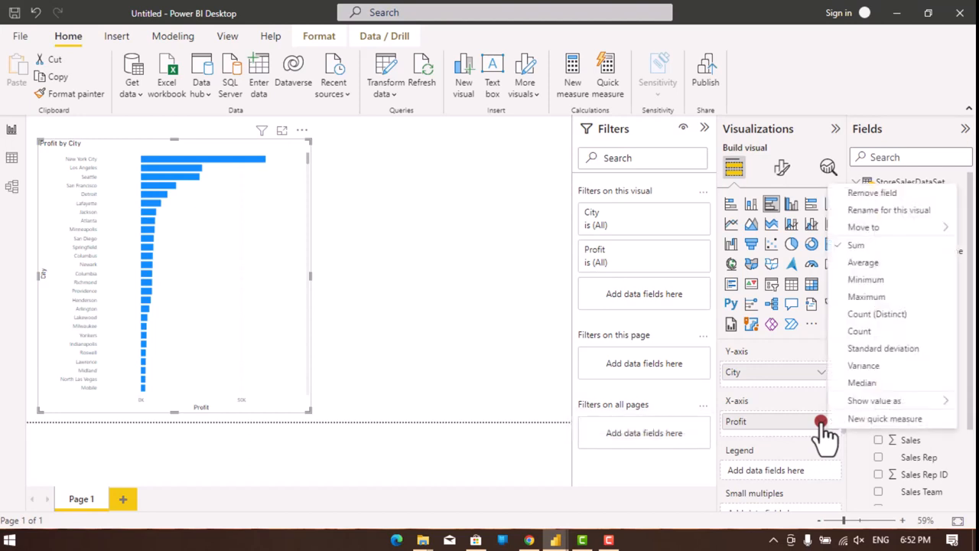
pyautogui.click(857, 264)
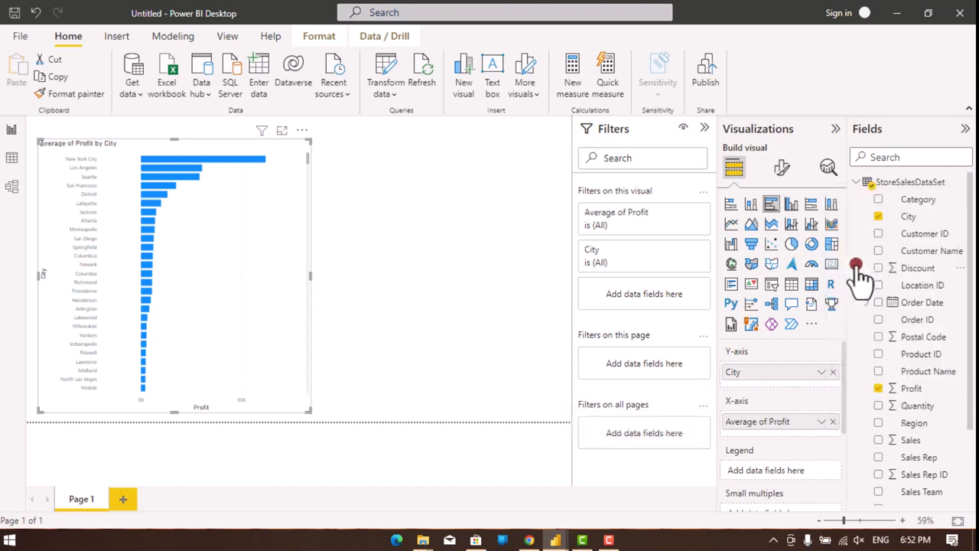
pyautogui.click(824, 423)
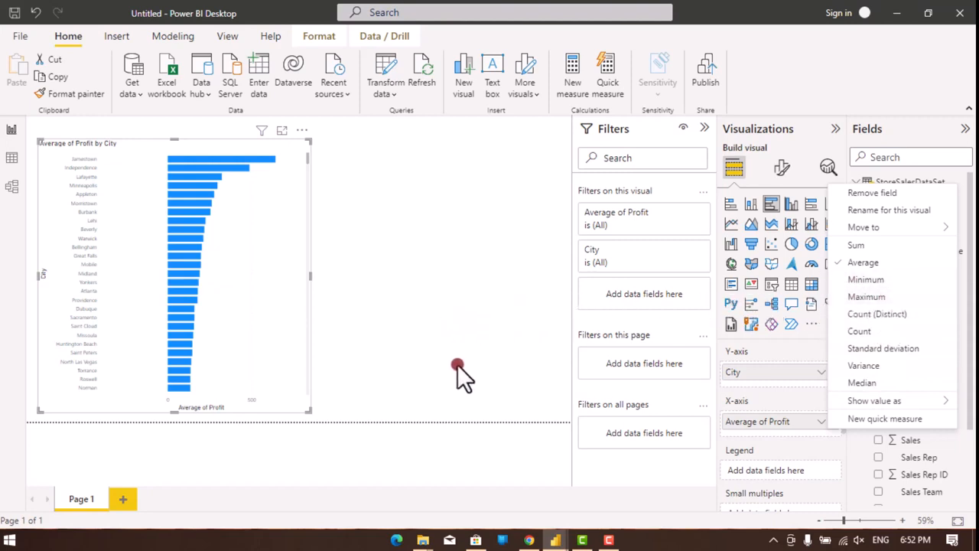
pyautogui.click(871, 264)
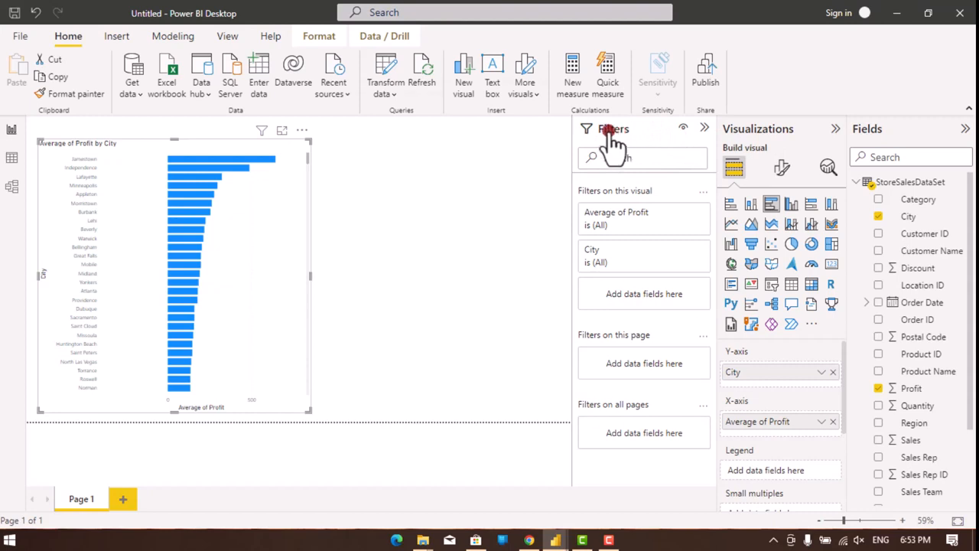
# Set the bar chart's City filter to the Top N type, showing the top 5 items
pyautogui.click(652, 264)
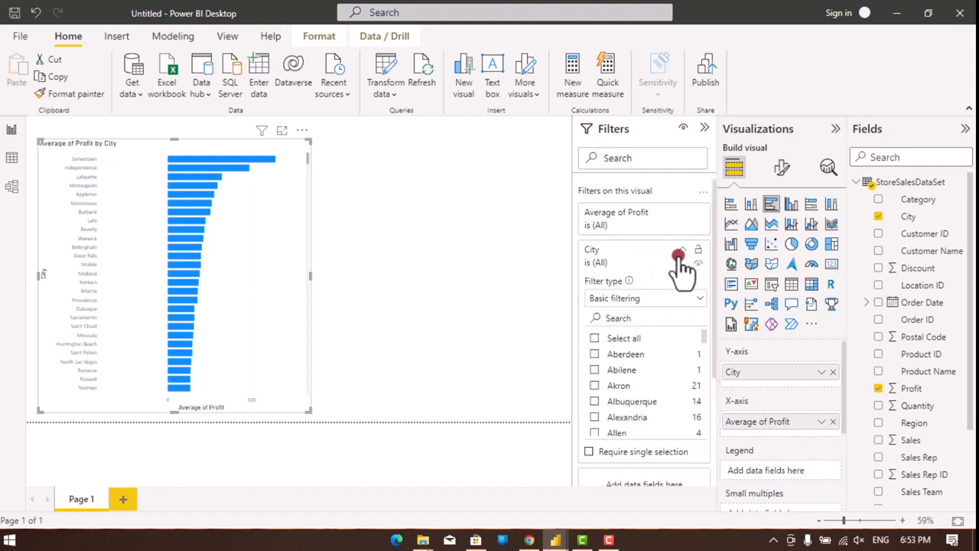
pyautogui.click(641, 302)
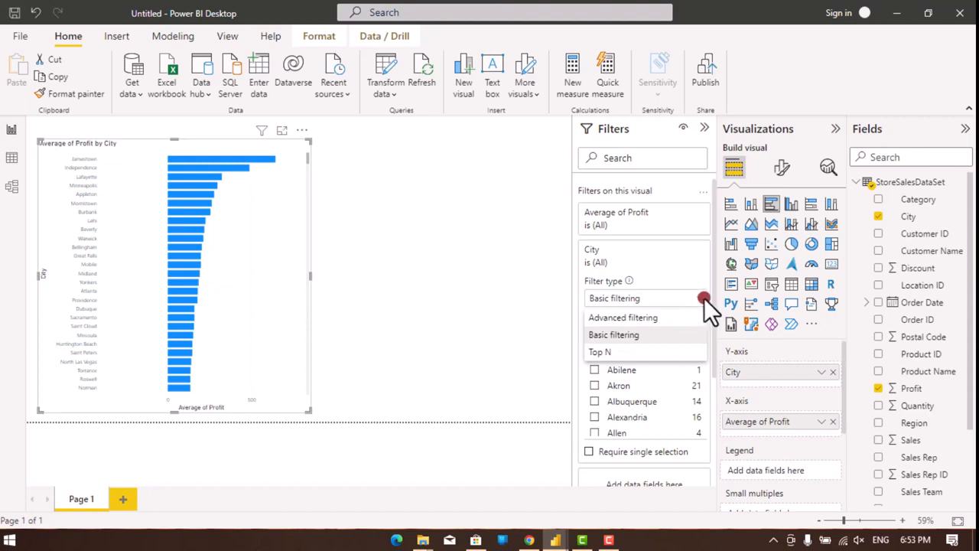
pyautogui.click(625, 352)
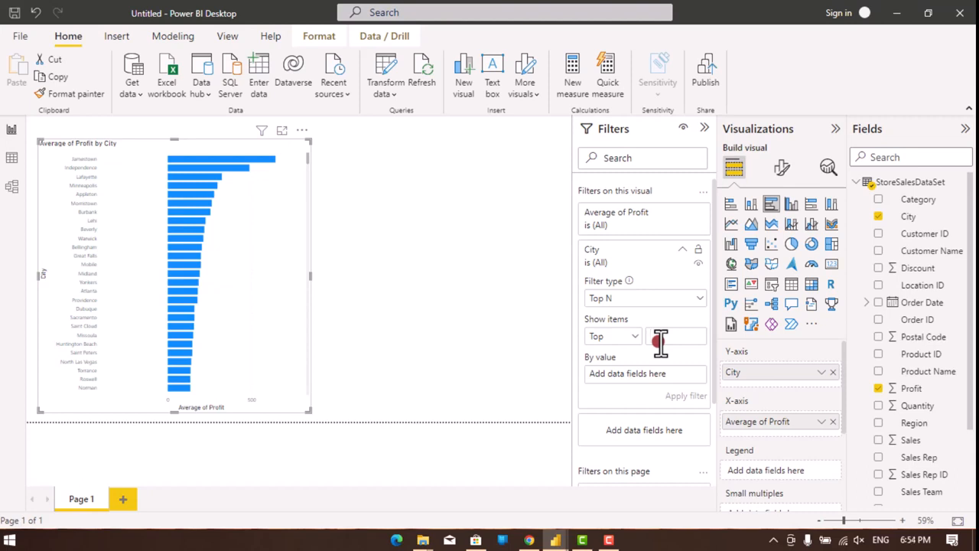
pyautogui.write('5')
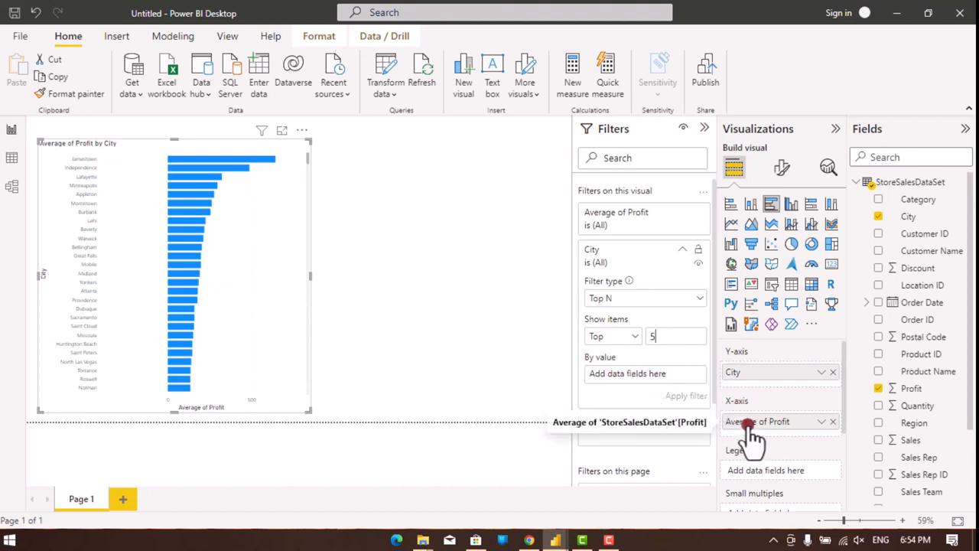
# Rank the Top N filter by Profit aggregated as Average, and apply the filter
pyautogui.moveTo(749, 426); pyautogui.dragTo(619, 376)
pyautogui.moveTo(761, 423); pyautogui.dragTo(623, 375)
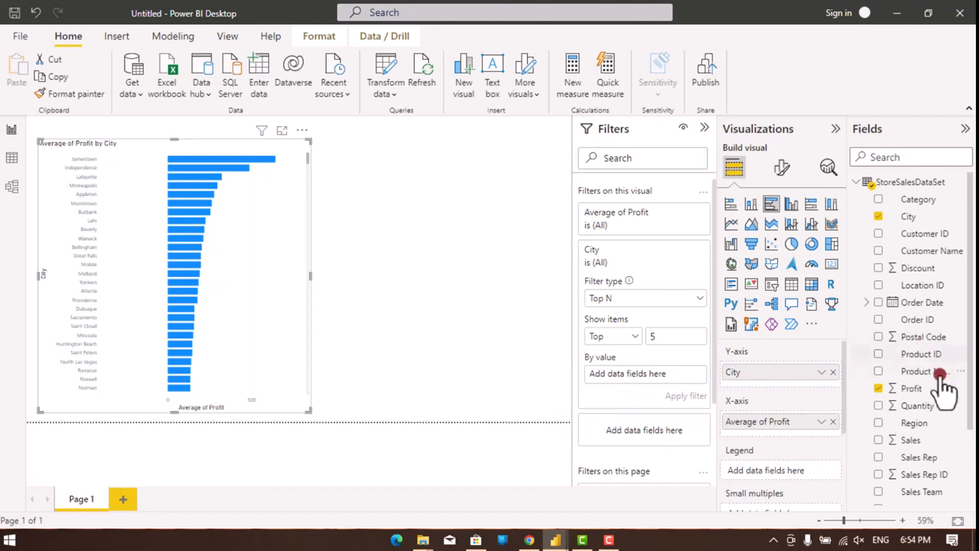
pyautogui.moveTo(915, 391); pyautogui.dragTo(695, 388)
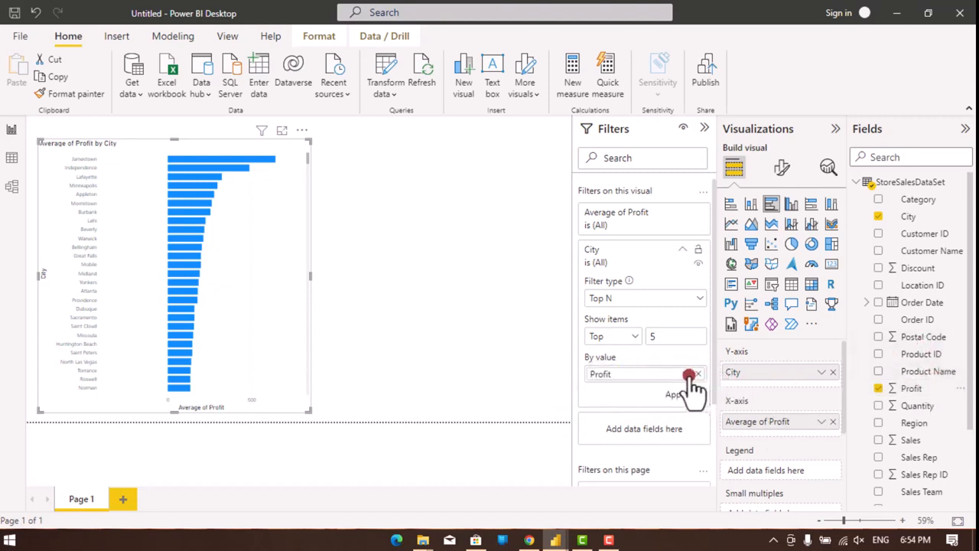
pyautogui.click(688, 374)
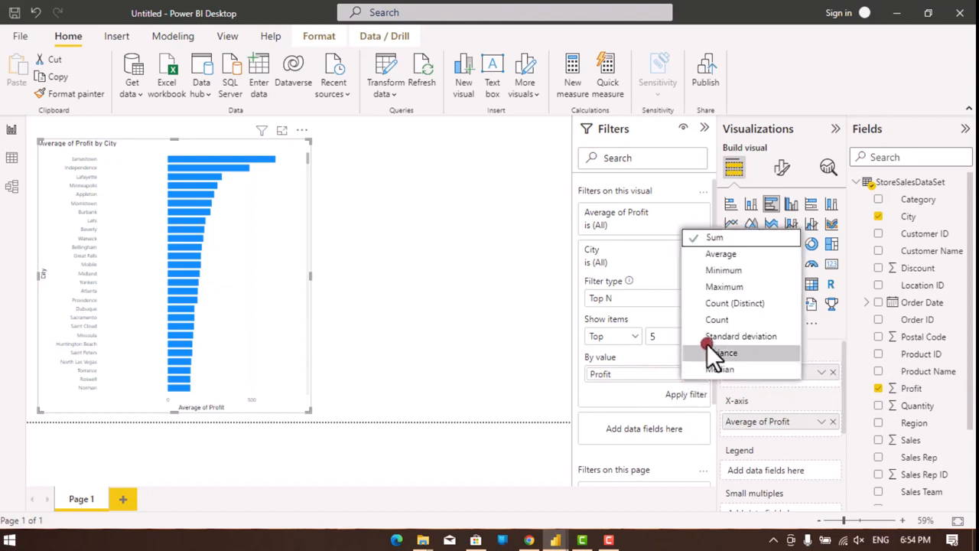
pyautogui.click(723, 253)
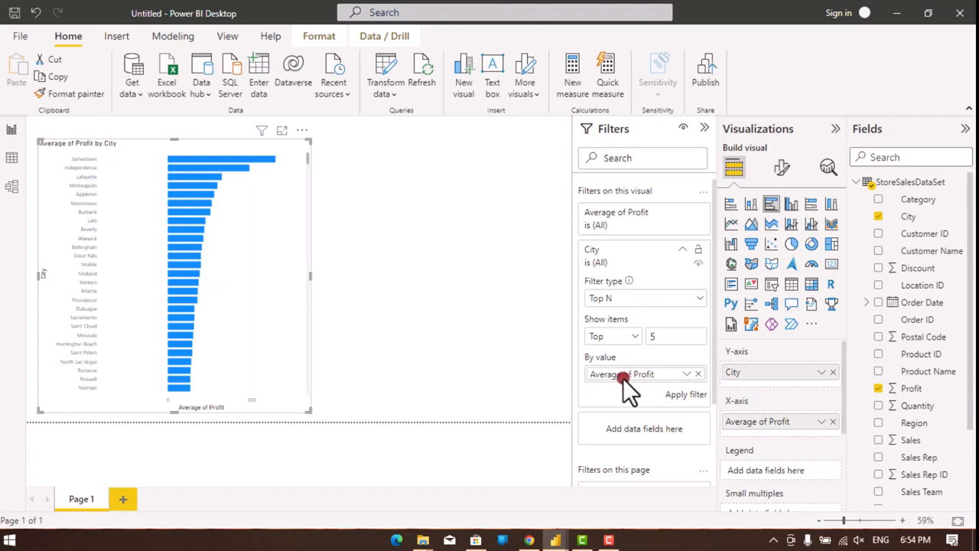
pyautogui.click(685, 395)
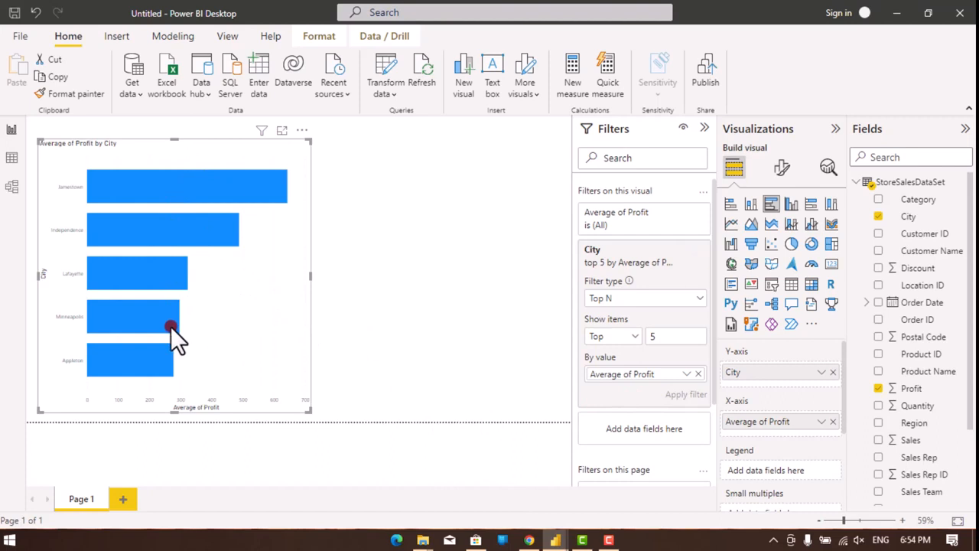
pyautogui.moveTo(171, 326)
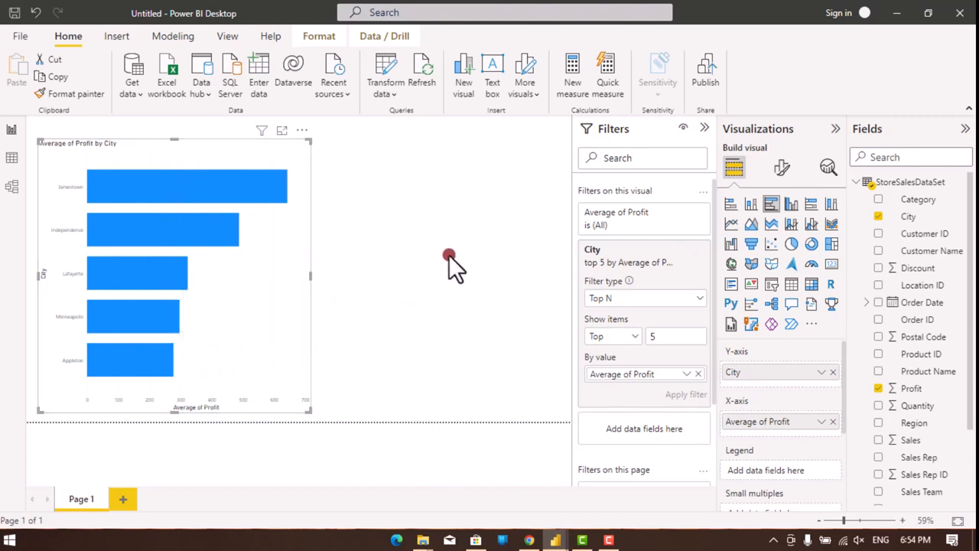
pyautogui.click(608, 222)
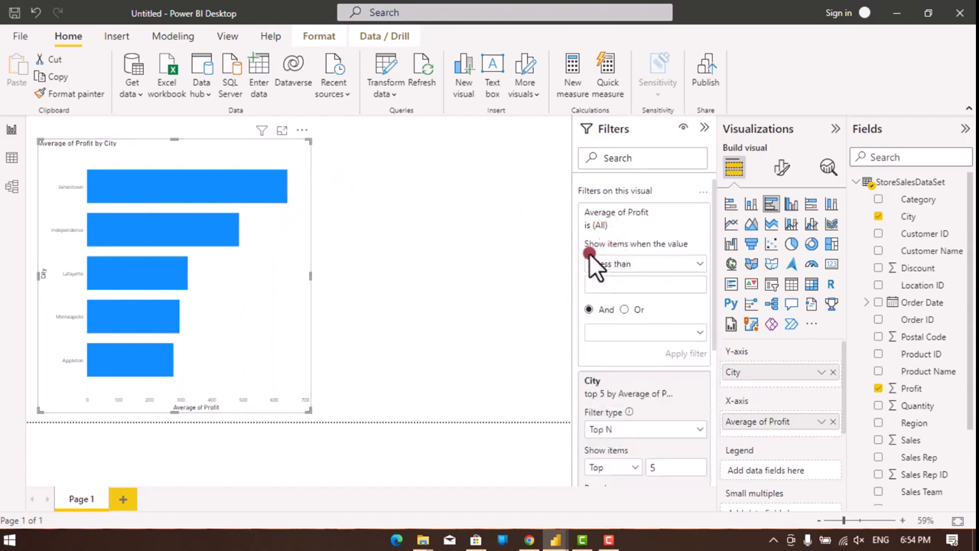
pyautogui.click(793, 284)
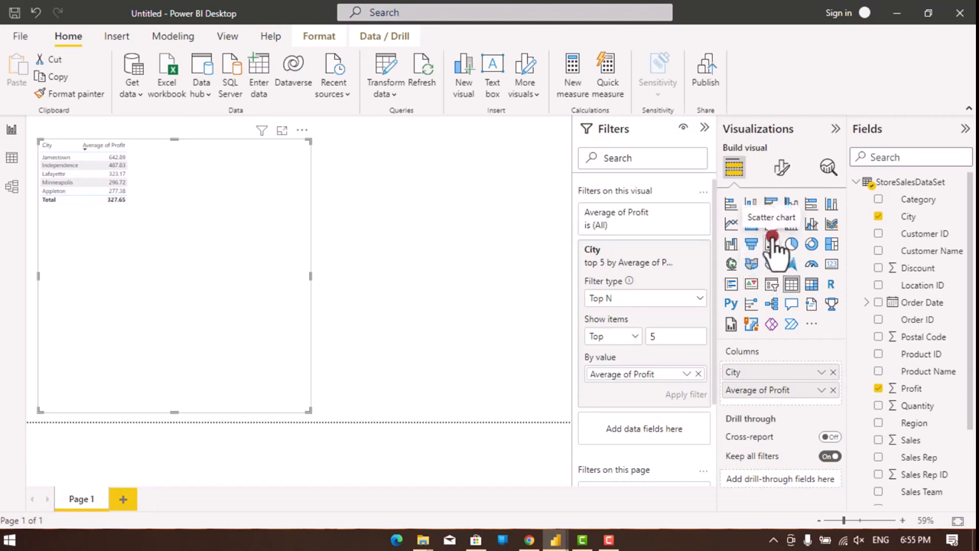
pyautogui.hotkey('ctrl', 'z')
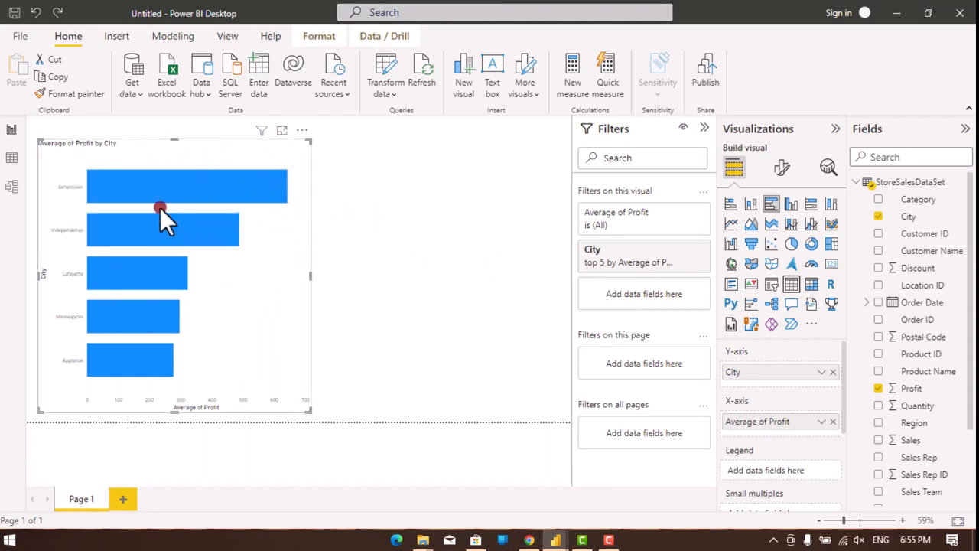
# Add a second table visual beside the bar chart and populate it with City and Profit
pyautogui.click(370, 237)
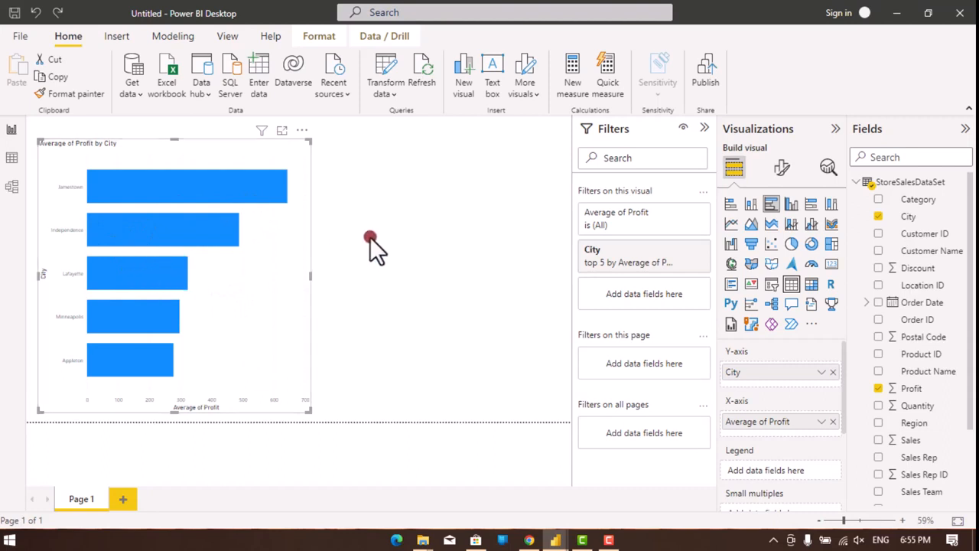
pyautogui.click(793, 285)
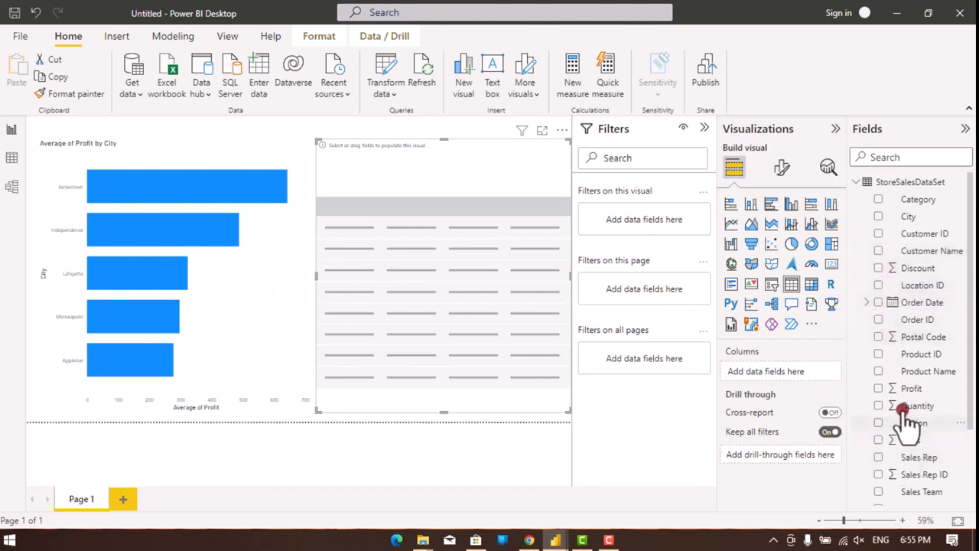
pyautogui.click(882, 217)
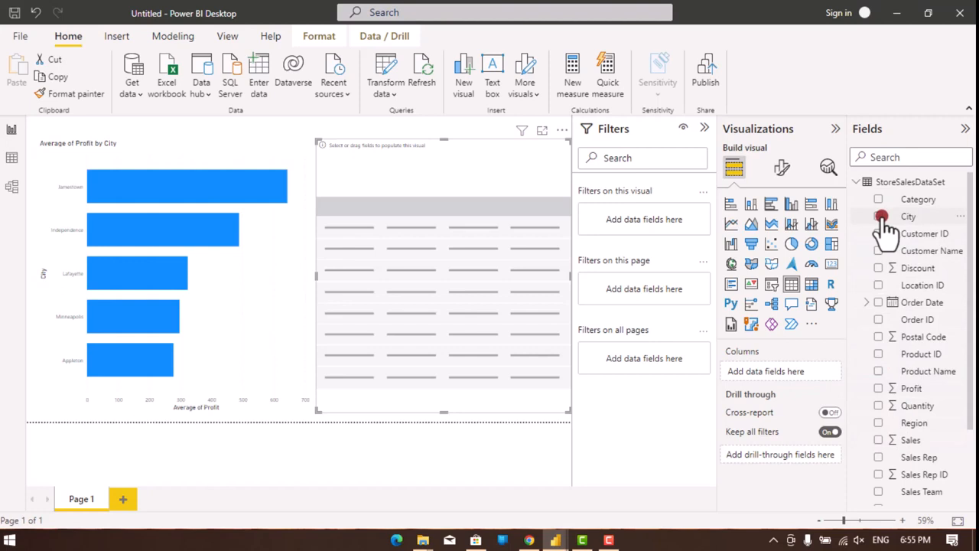
pyautogui.click(879, 389)
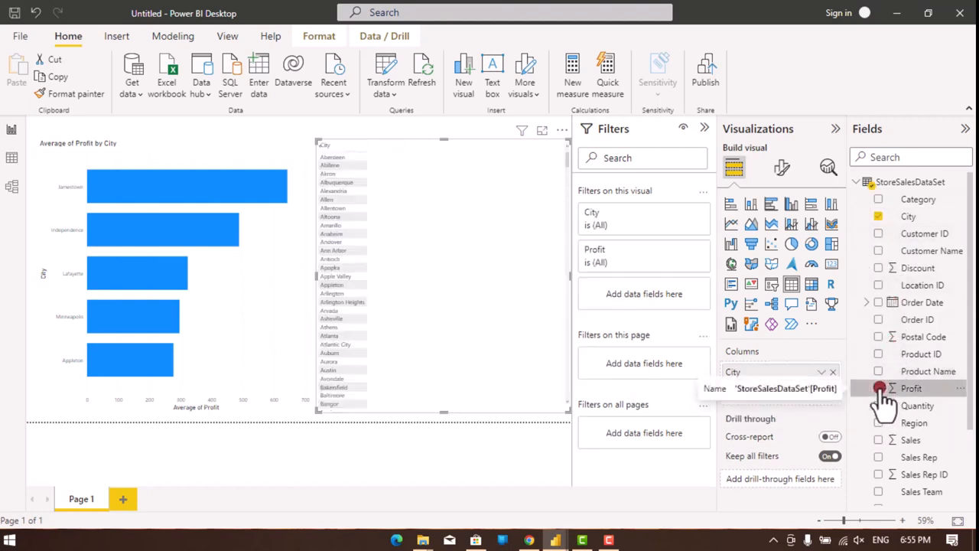
# Convert the second table to a clustered bar chart and aggregate its Profit values as Average
pyautogui.click(775, 204)
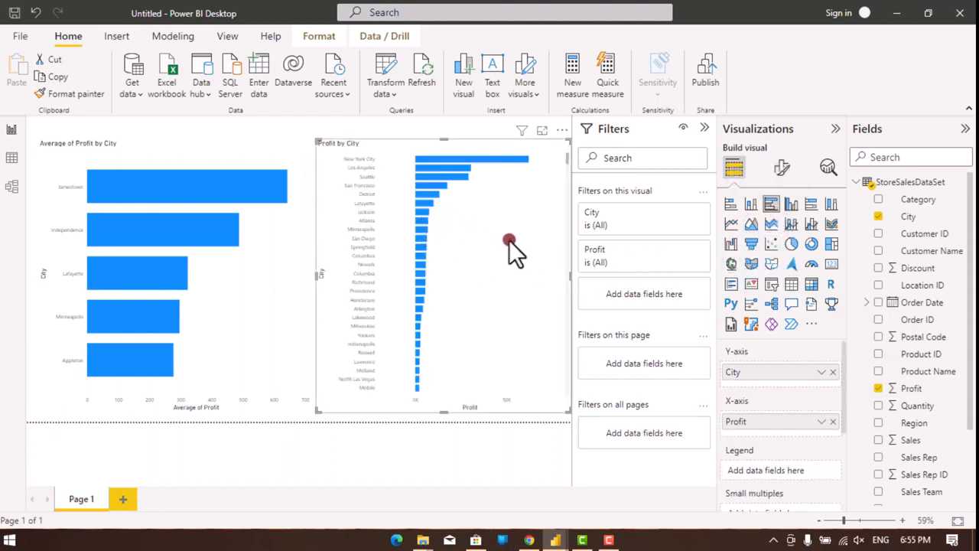
pyautogui.click(821, 423)
pyautogui.click(847, 264)
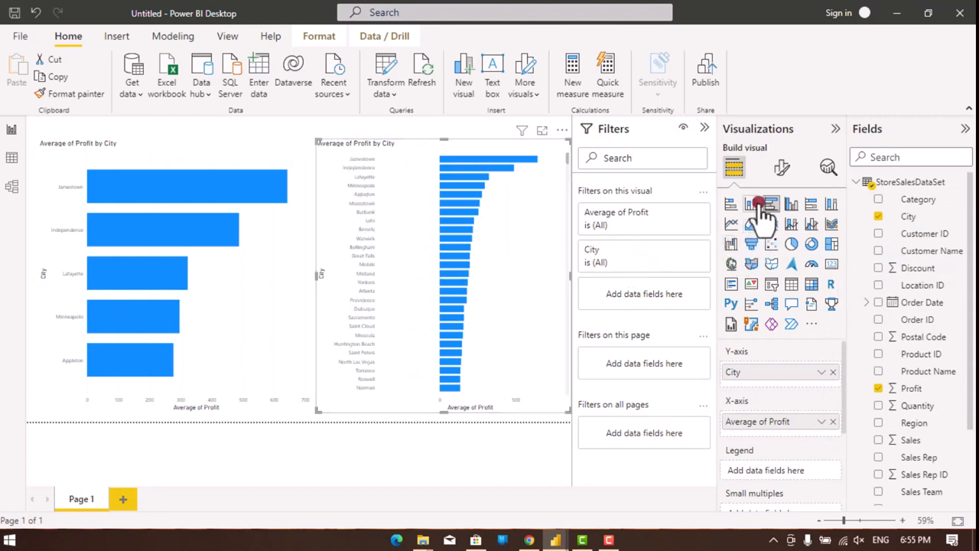
# Set the second bar chart's City filter to the Top N type, showing the bottom 5 items
pyautogui.click(682, 250)
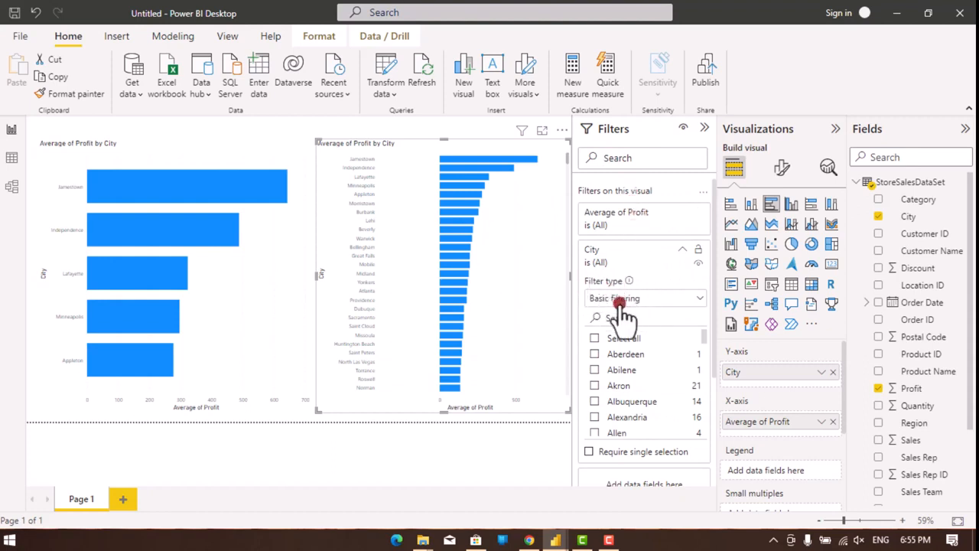
pyautogui.click(622, 302)
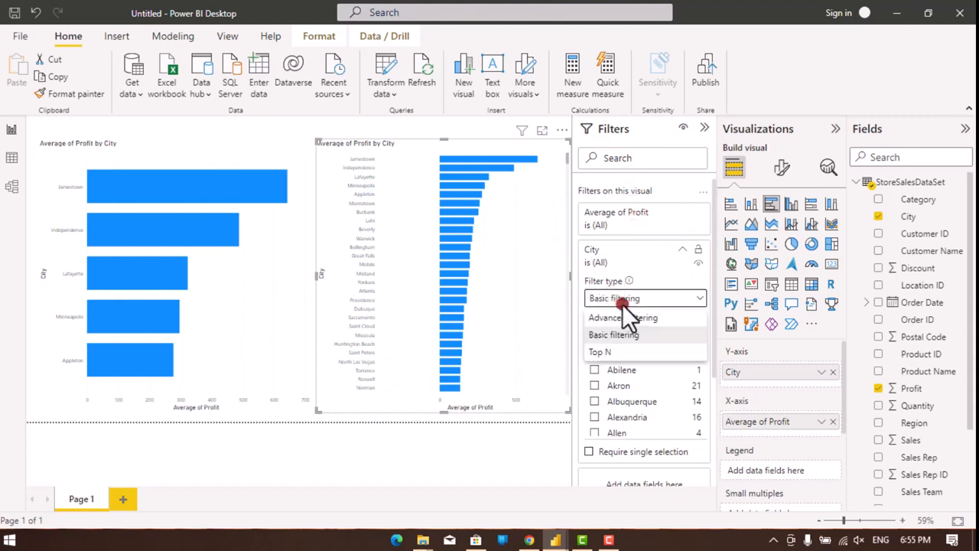
pyautogui.click(624, 351)
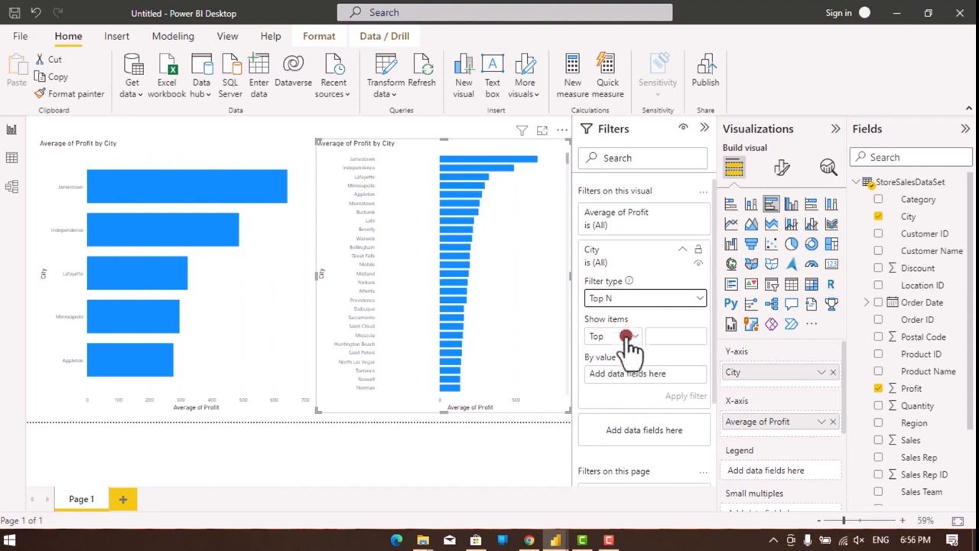
pyautogui.click(626, 338)
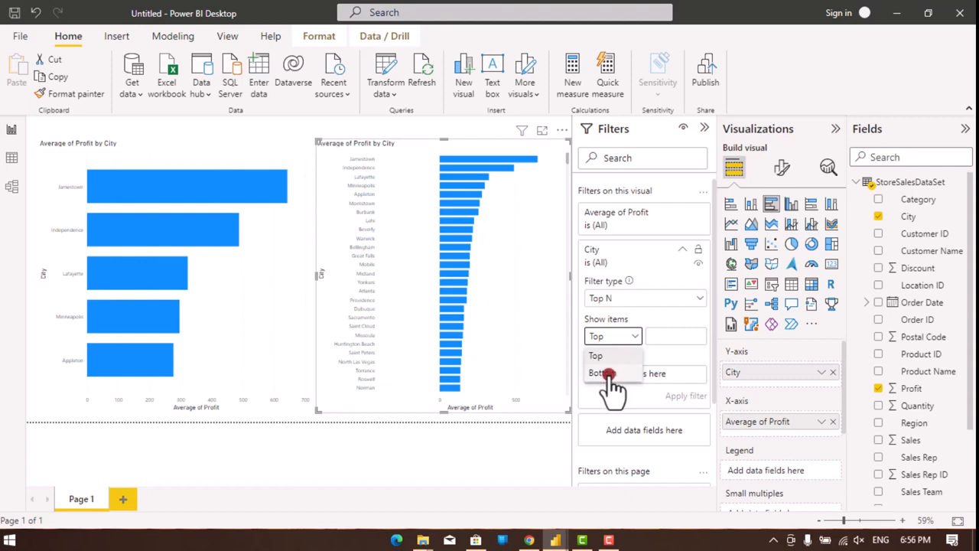
pyautogui.click(608, 373)
pyautogui.click(667, 334)
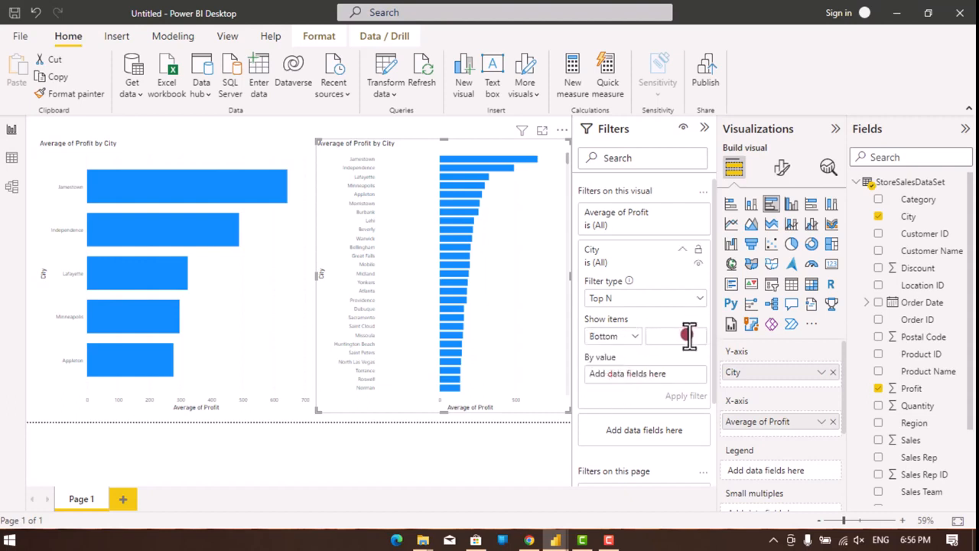
pyautogui.write('5')
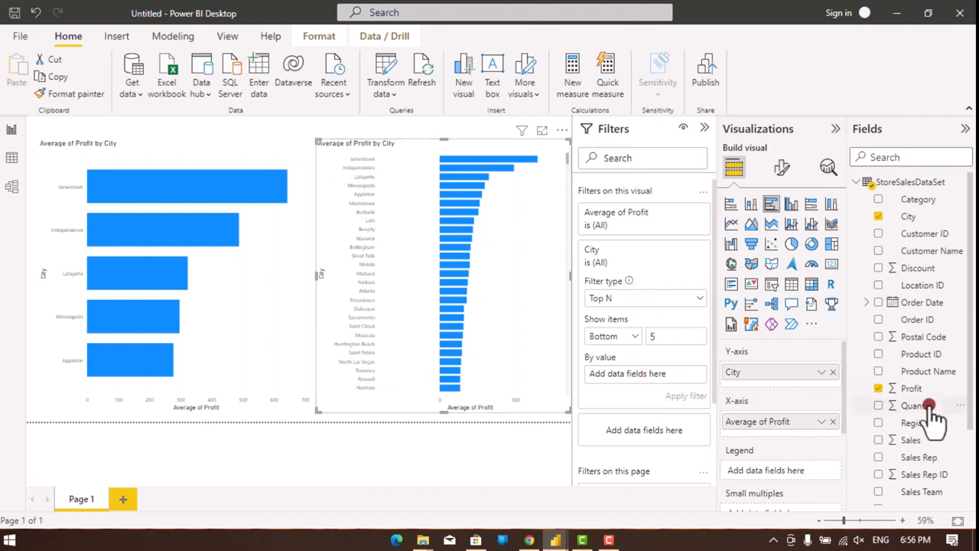
# Rank the bottom 5 City filter by Profit aggregated as Average, and apply it to the second chart
pyautogui.moveTo(916, 388); pyautogui.dragTo(643, 371)
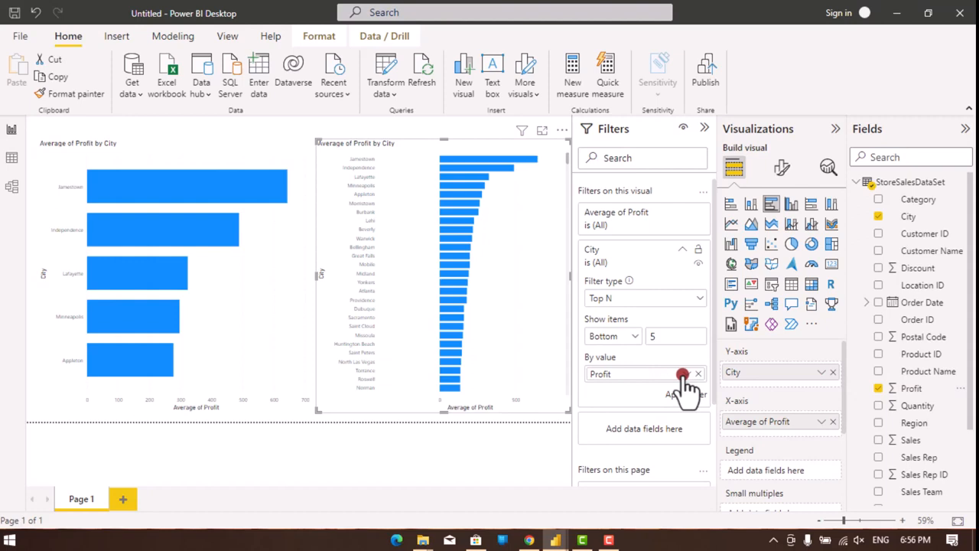
pyautogui.click(682, 374)
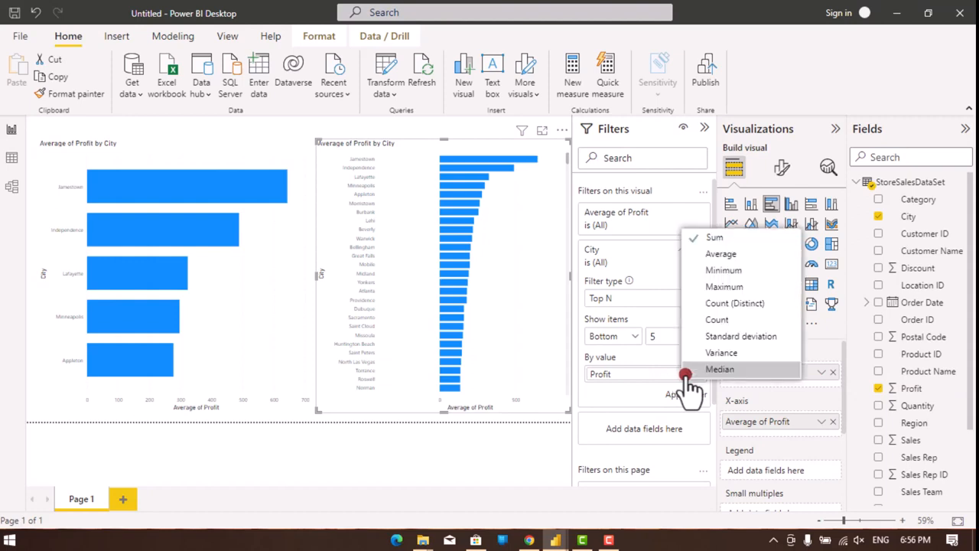
pyautogui.click(709, 253)
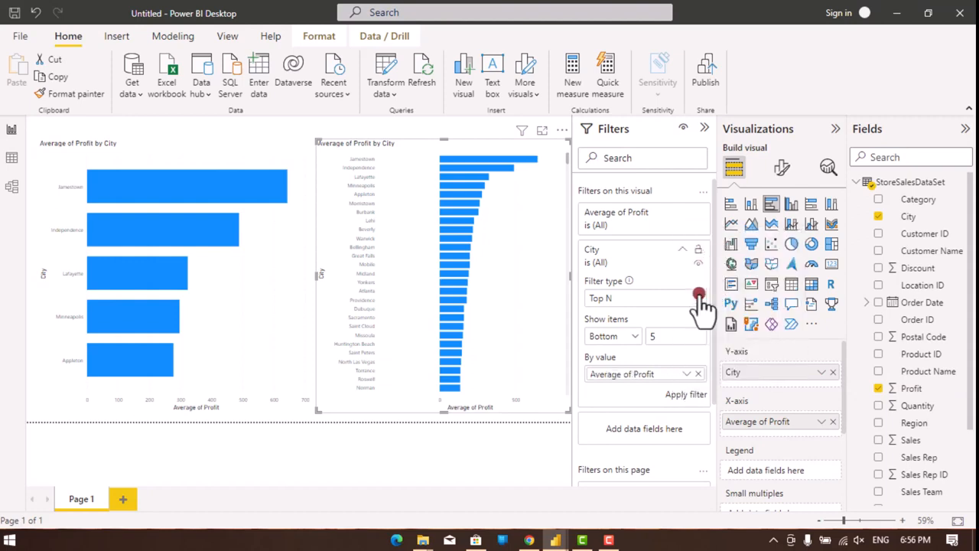
pyautogui.click(696, 393)
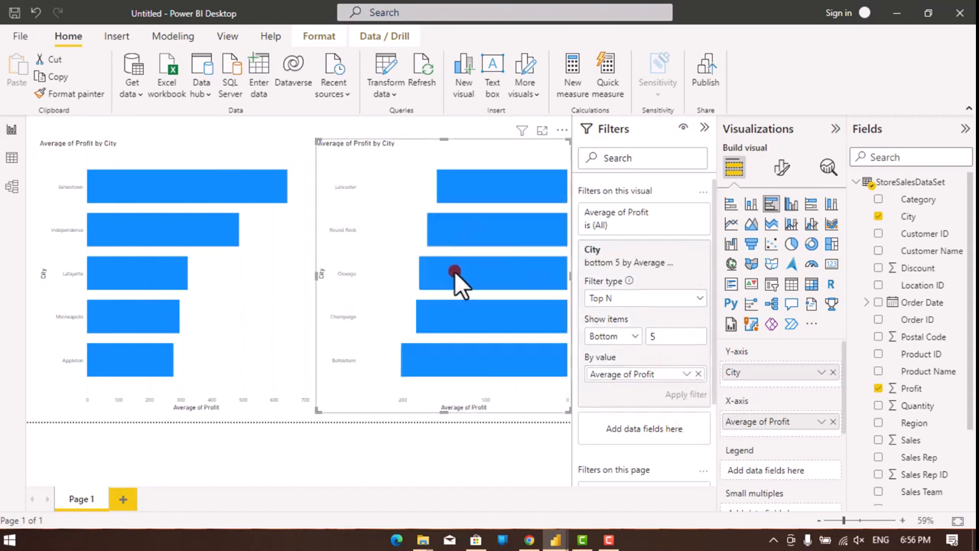
# Sort the bottom 5 cities chart by Average of Profit in ascending order
pyautogui.moveTo(453, 231)
pyautogui.moveTo(443, 214)
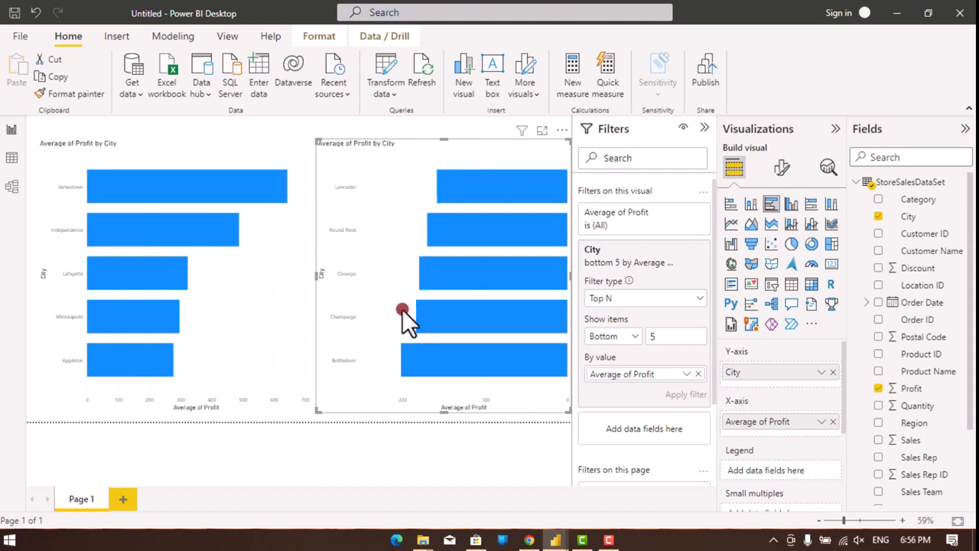
pyautogui.click(563, 132)
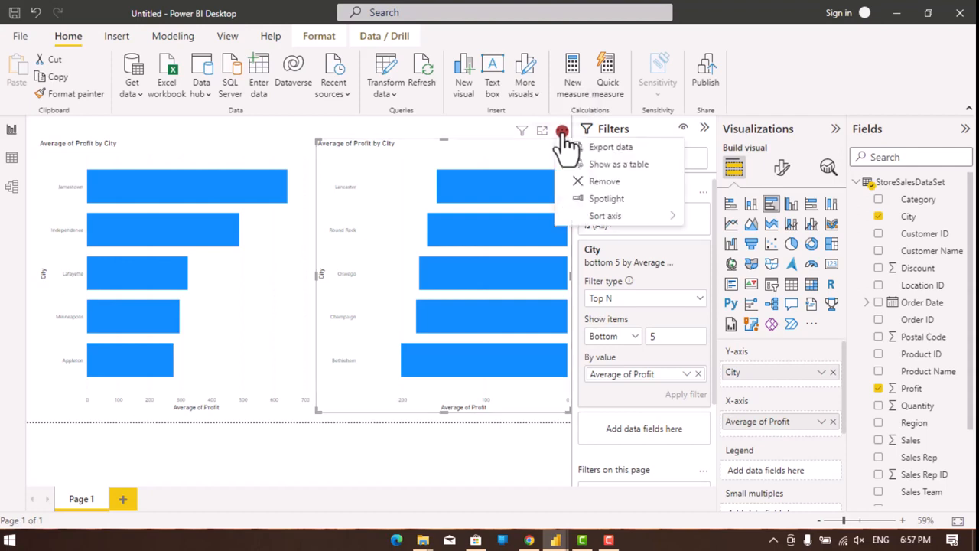
pyautogui.moveTo(593, 216)
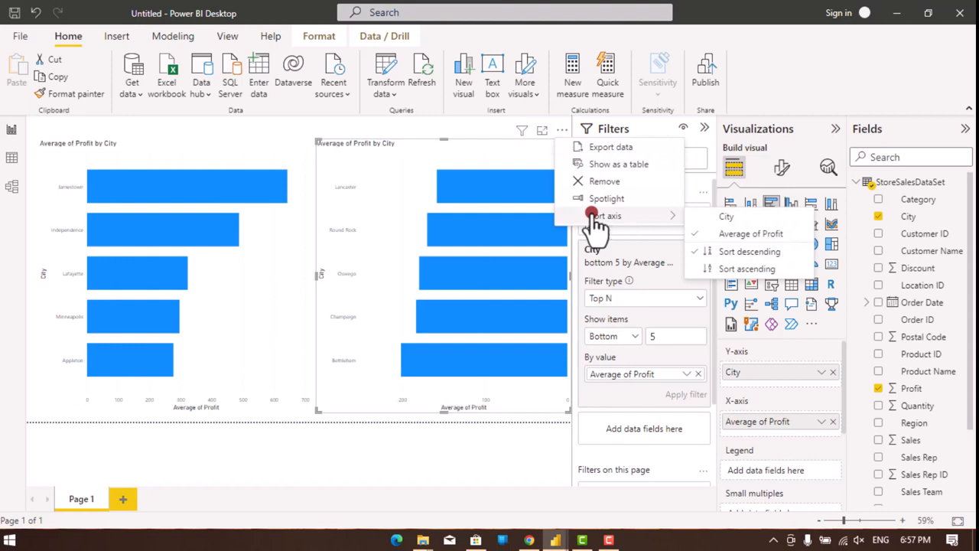
pyautogui.click(720, 272)
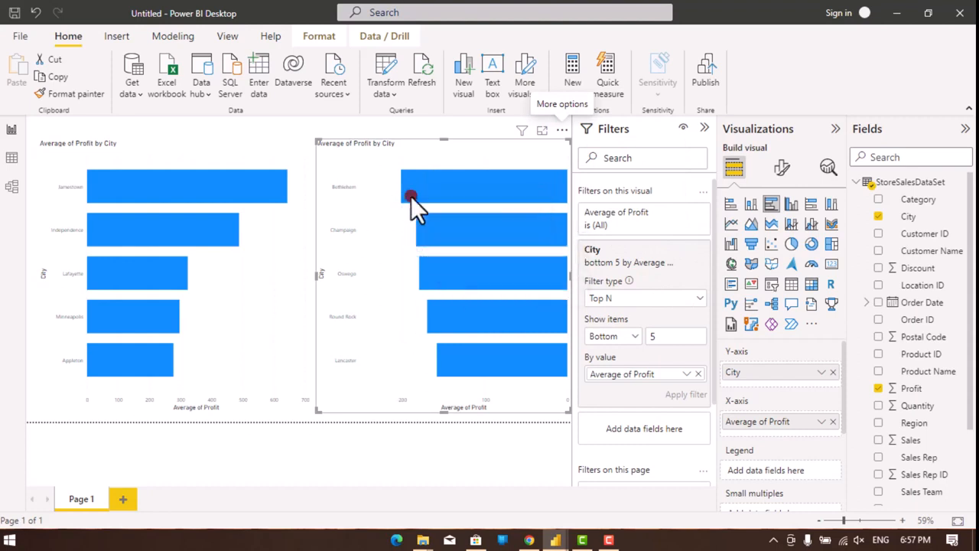
pyautogui.moveTo(434, 188)
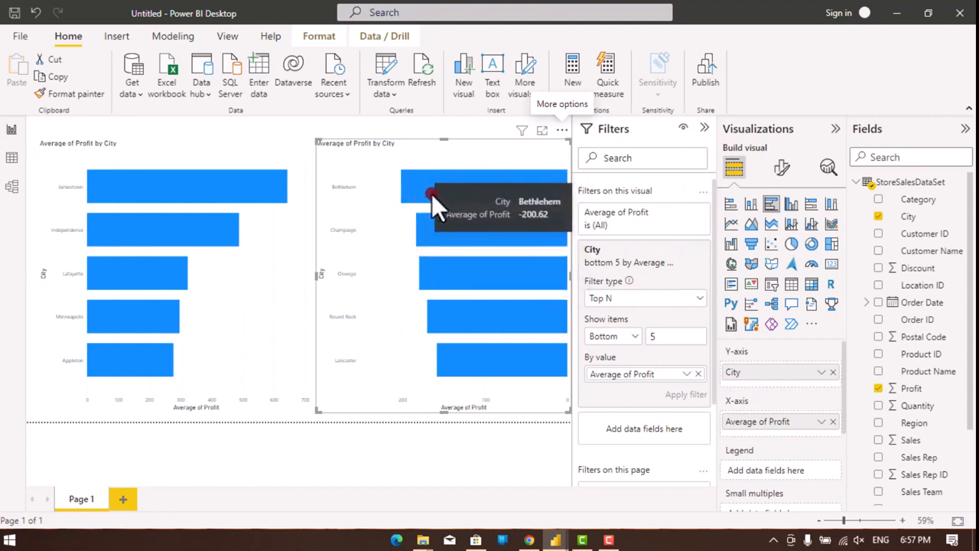